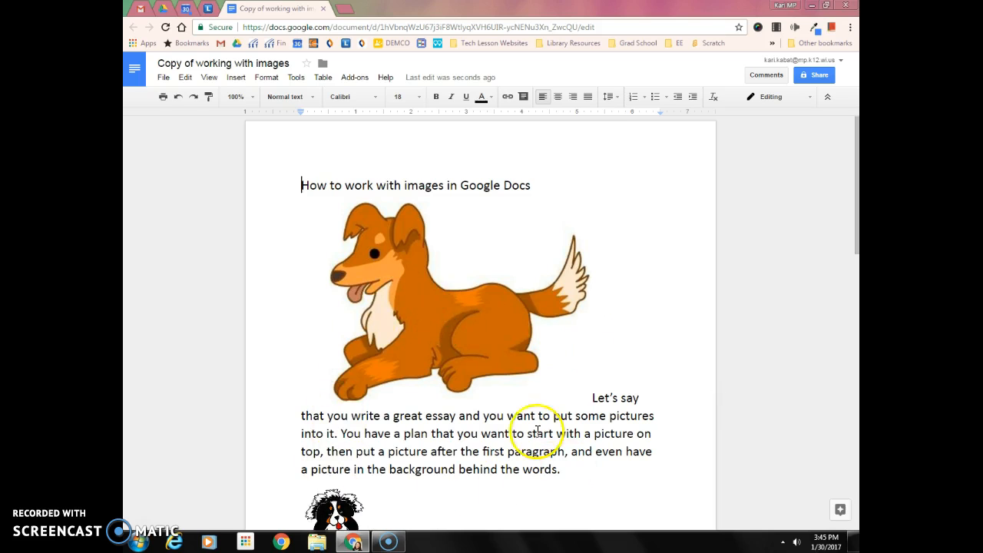
# Shrink the orange dog image below the title proportionally to about 2.2 inches wide
pyautogui.scroll(-10, 657, 388)
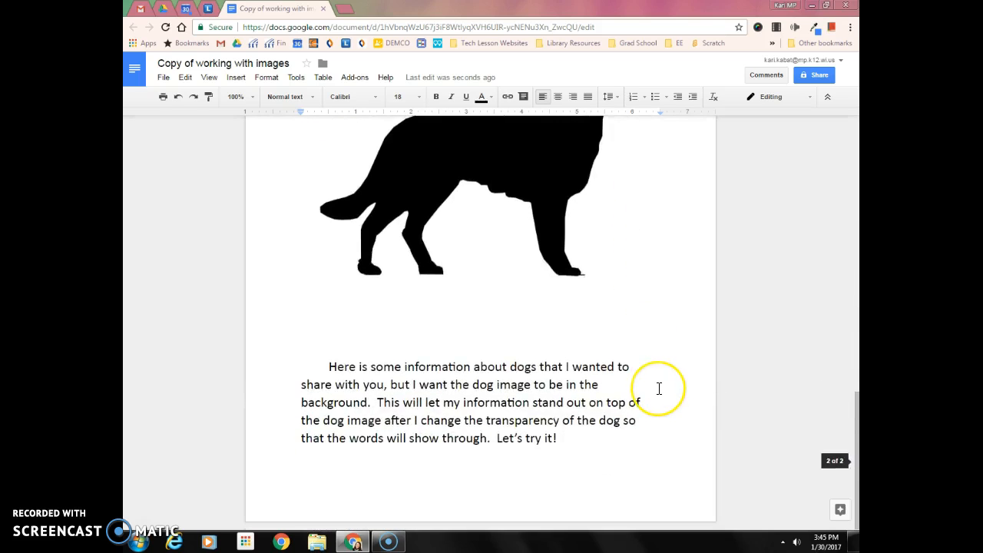
pyautogui.scroll(10, 658, 388)
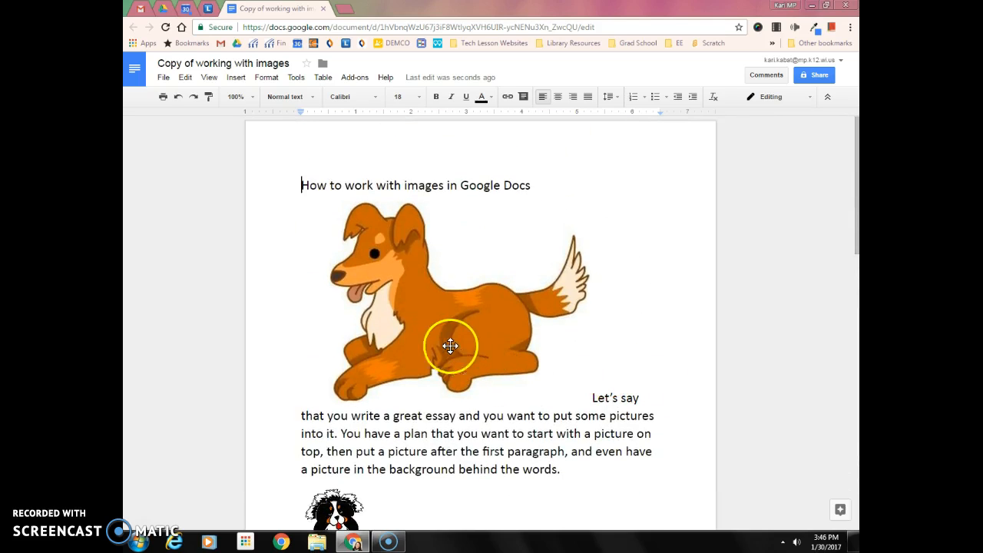
pyautogui.click(430, 325)
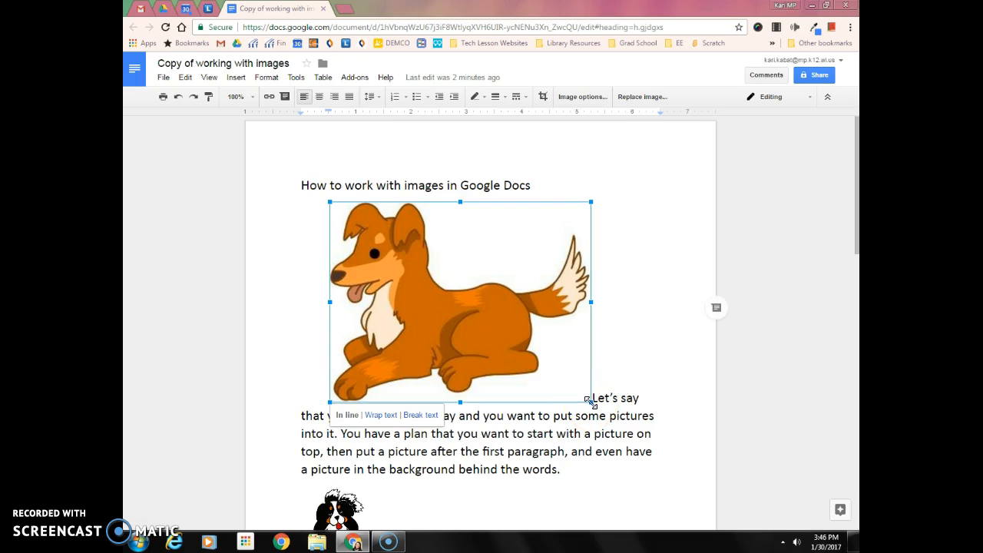
pyautogui.moveTo(590, 402); pyautogui.dragTo(439, 296)
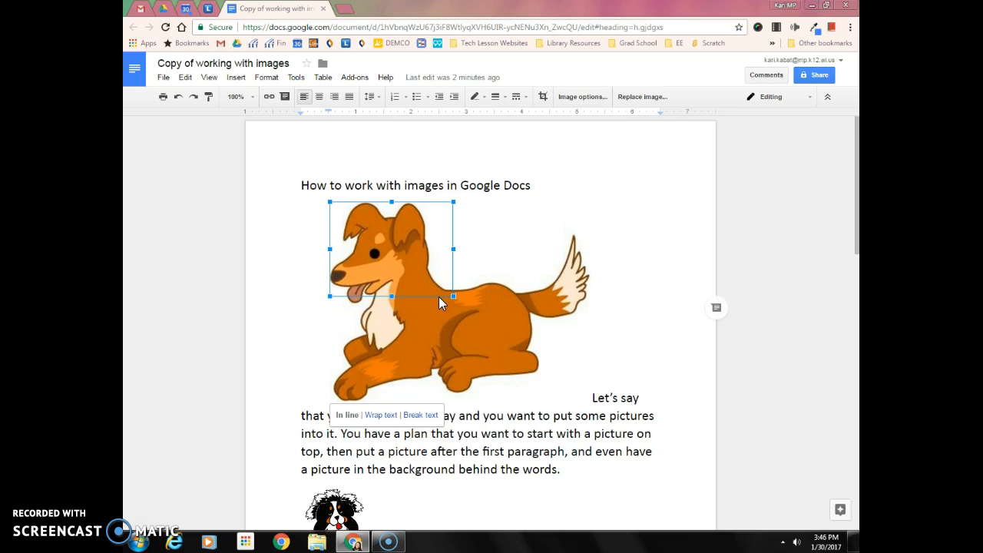
pyautogui.moveTo(438, 297); pyautogui.dragTo(439, 297)
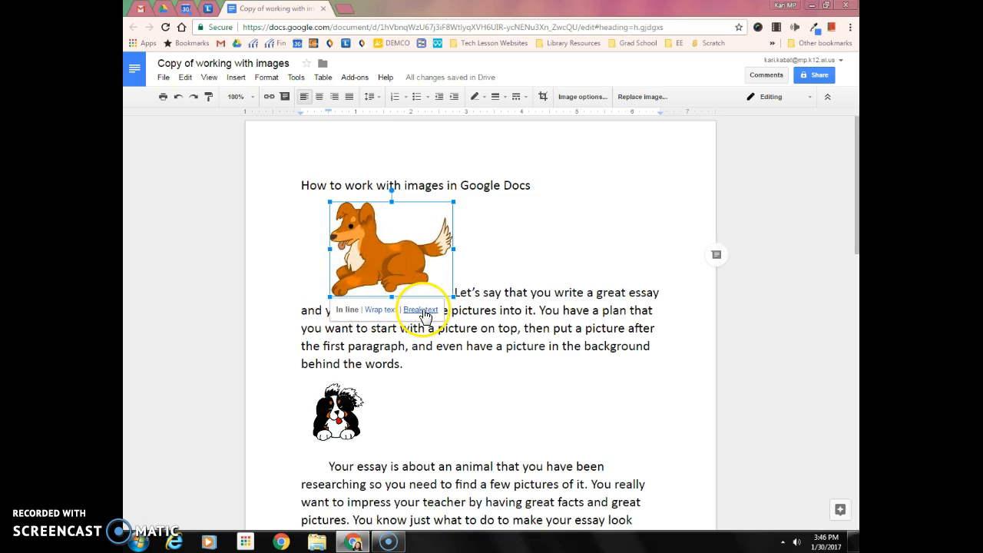
# Set the orange dog image to Wrap text and align it with the page's left margin beside the first paragraph
pyautogui.click(380, 311)
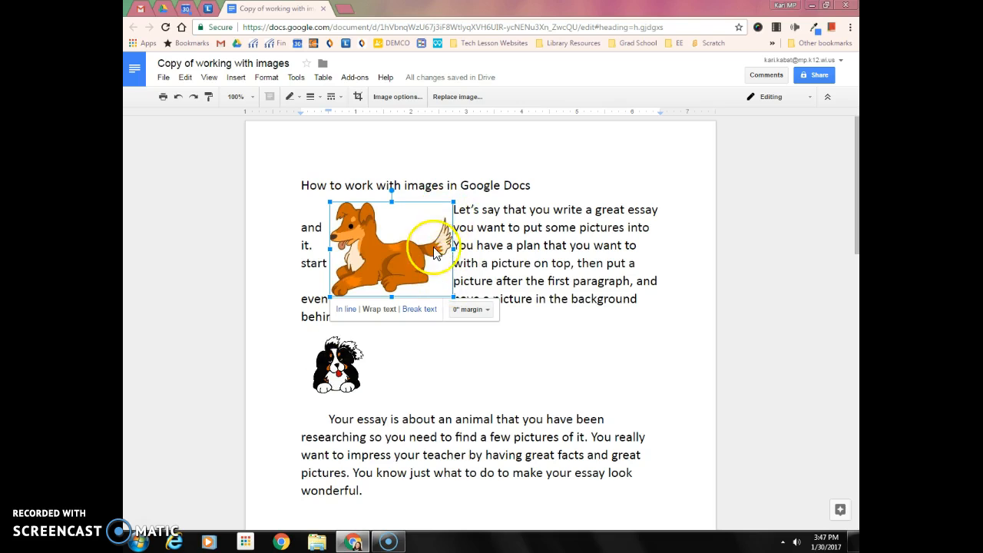
pyautogui.moveTo(392, 253); pyautogui.dragTo(361, 249)
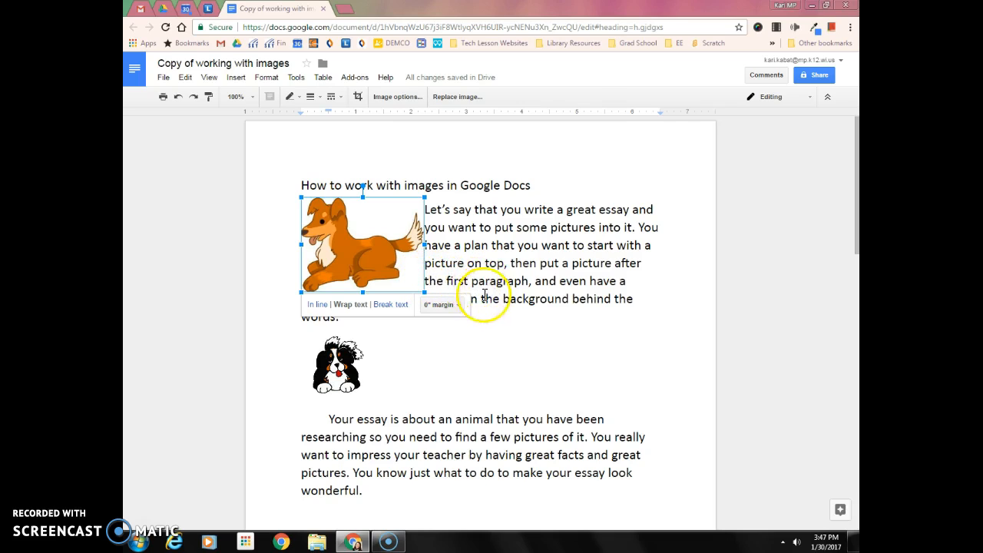
pyautogui.click(519, 334)
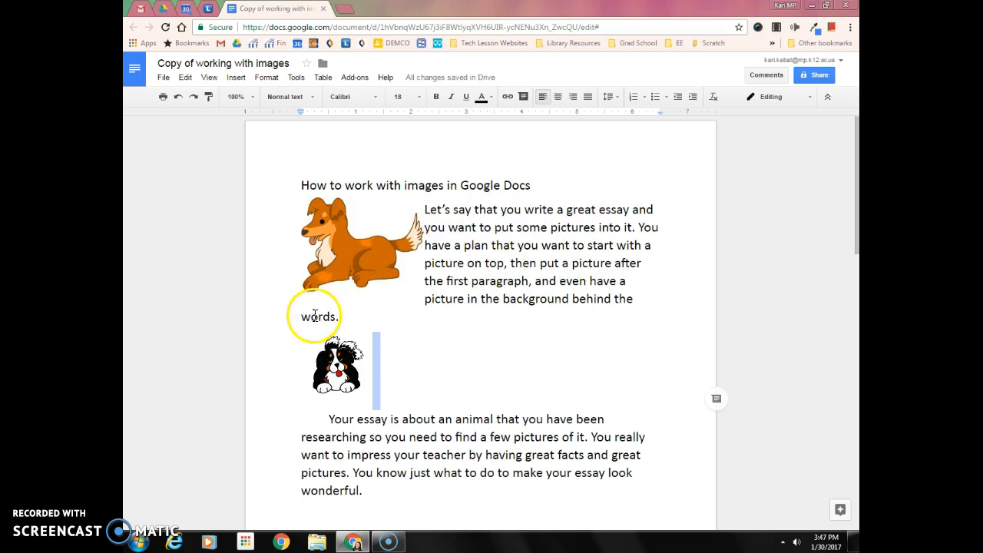
# Try a 1/4" margin around the orange dog image and set the margin back to 0"
pyautogui.click(368, 265)
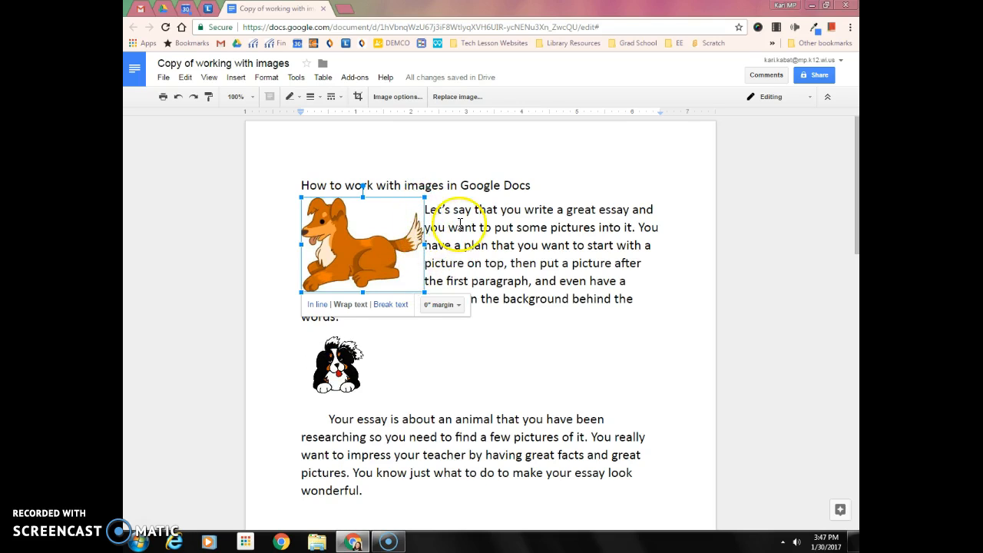
pyautogui.click(455, 307)
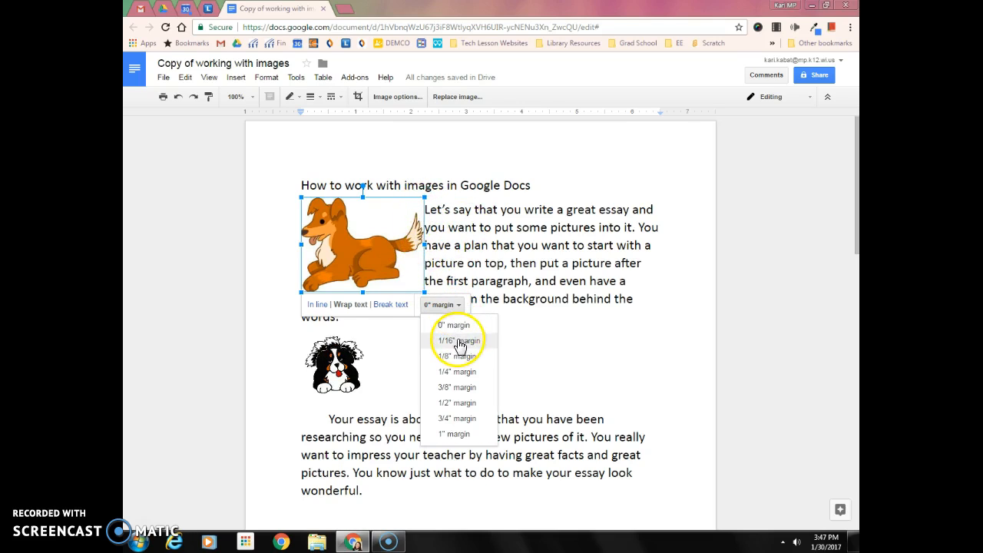
pyautogui.click(464, 372)
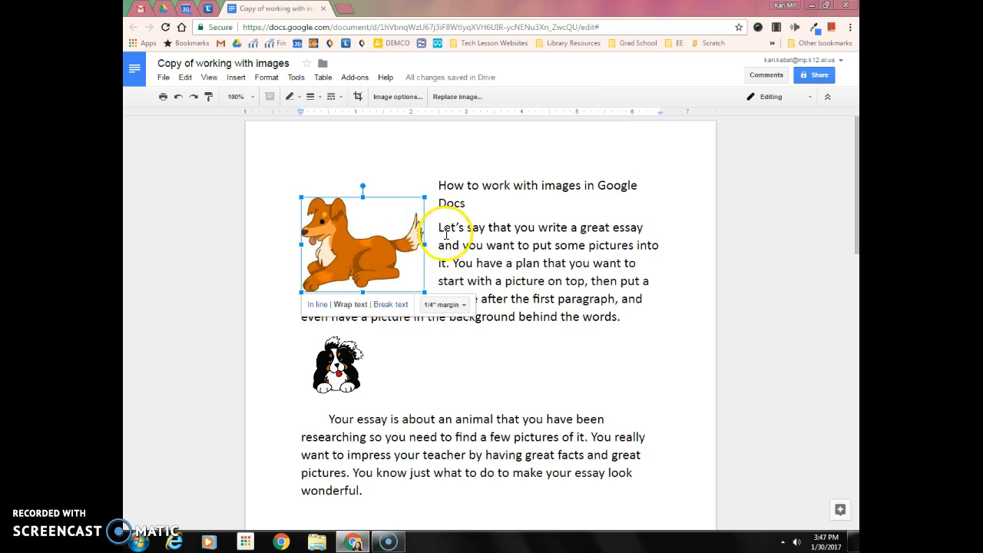
pyautogui.click(452, 305)
pyautogui.click(454, 322)
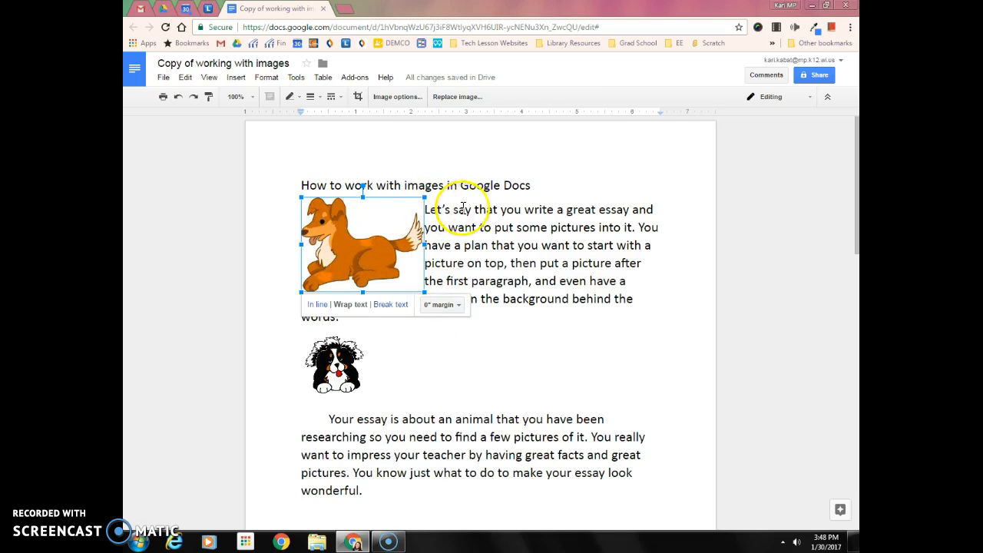
pyautogui.click(507, 311)
pyautogui.click(348, 318)
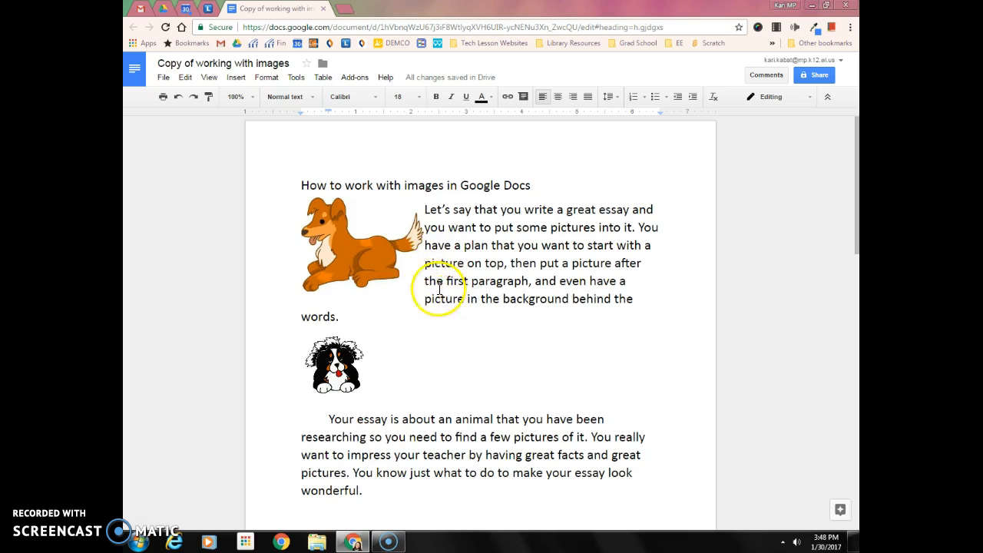
# Shrink the orange dog image slightly to about 2 inches wide so the first paragraph wraps more neatly around it
pyautogui.click(402, 265)
pyautogui.moveTo(424, 292); pyautogui.dragTo(414, 284)
pyautogui.click(535, 303)
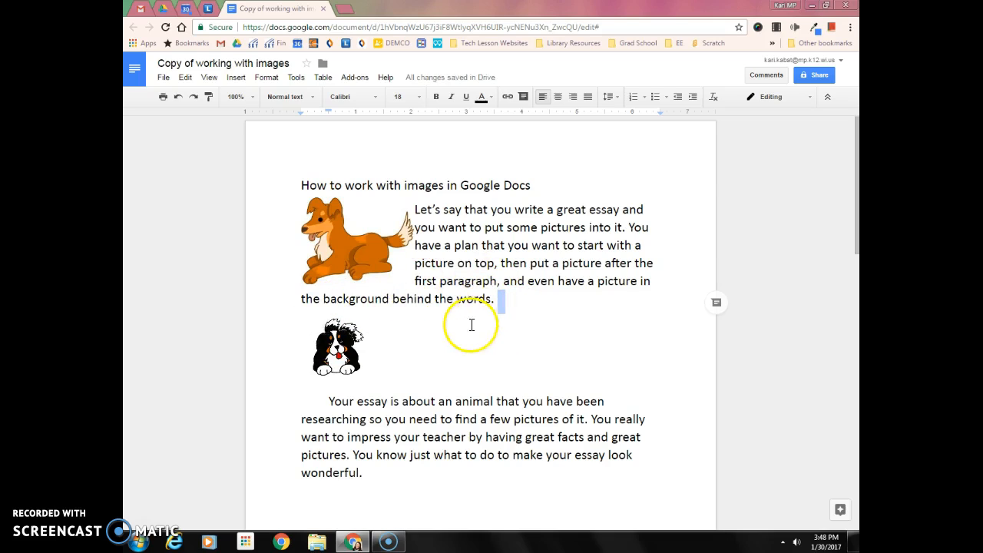
# Set the black-and-white puppy image to Break text and place it mid-line in the second paragraph, below the line ending "You really"
pyautogui.scroll(-1, 438, 317)
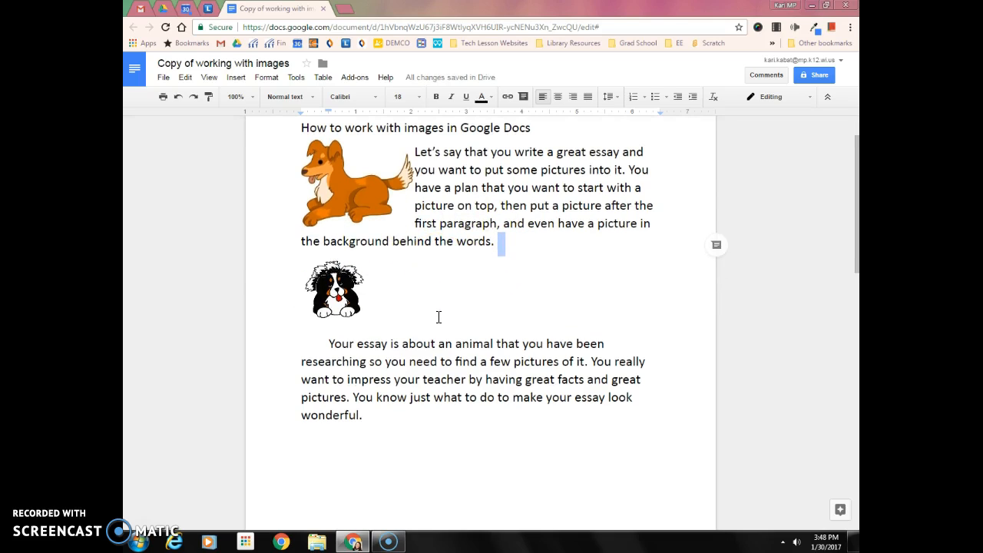
pyautogui.click(349, 307)
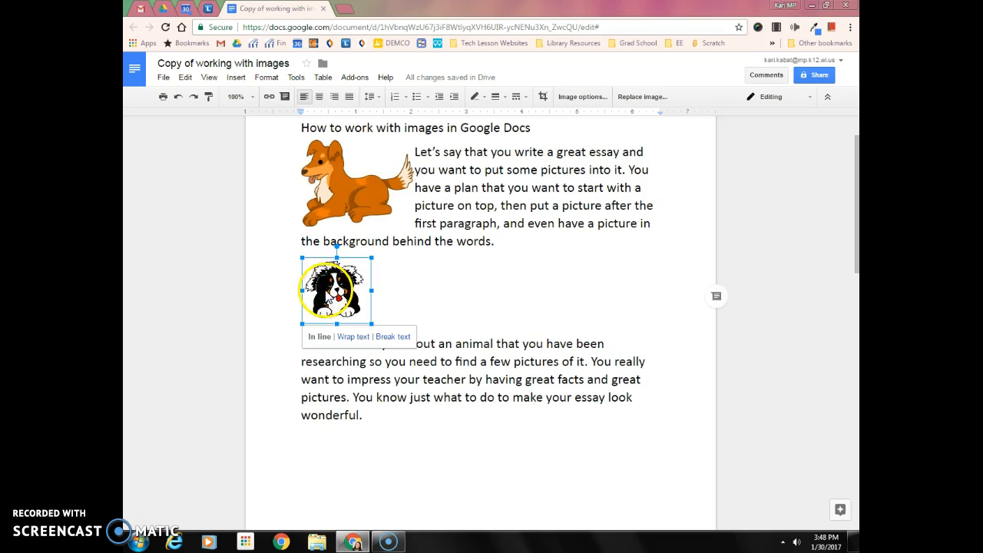
pyautogui.click(392, 337)
pyautogui.moveTo(329, 304); pyautogui.dragTo(464, 349)
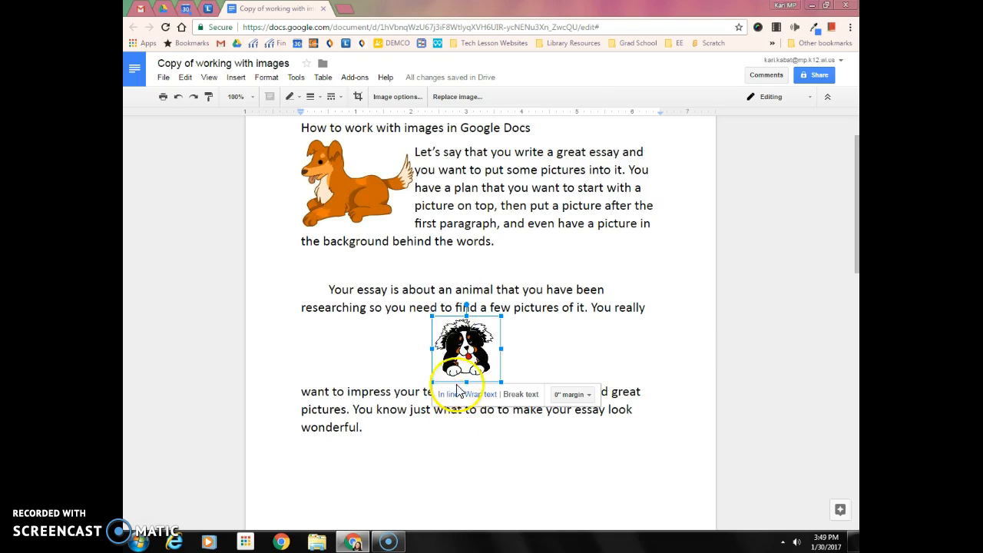
pyautogui.moveTo(465, 349); pyautogui.dragTo(456, 390)
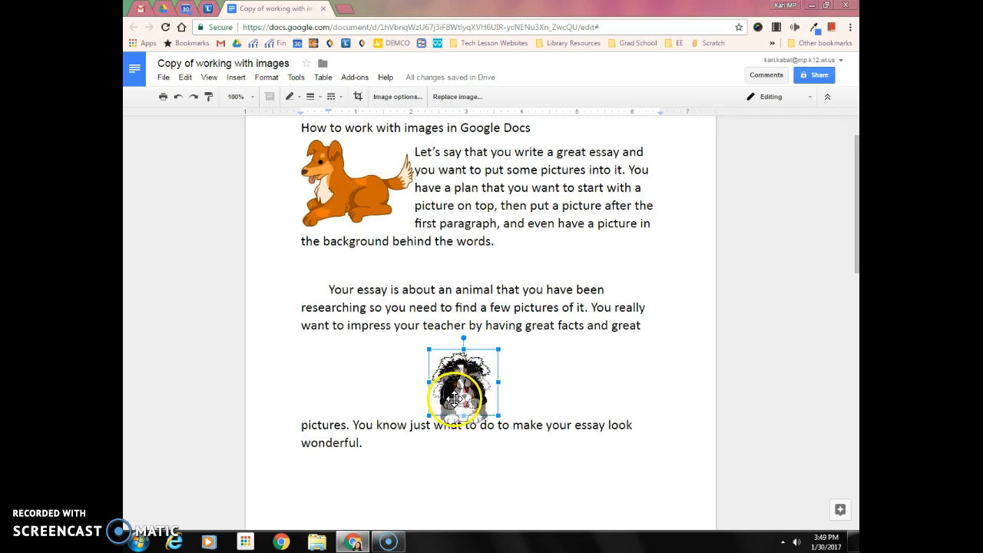
pyautogui.moveTo(461, 388); pyautogui.dragTo(448, 335)
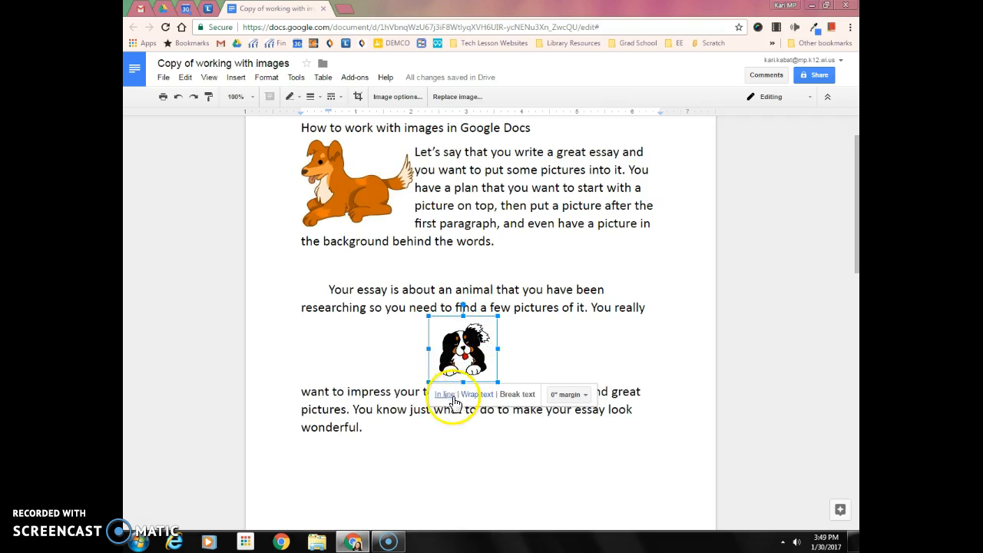
# Examine the black dog silhouette and its paragraph on page 2, and the blank space below the second paragraph on page 1
pyautogui.scroll(-3, 353, 363)
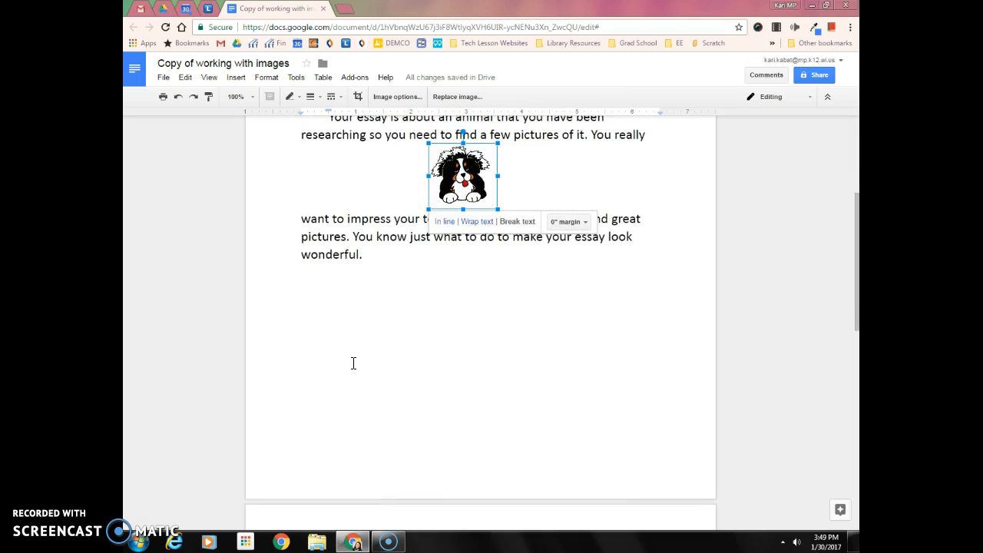
pyautogui.scroll(-7, 380, 302)
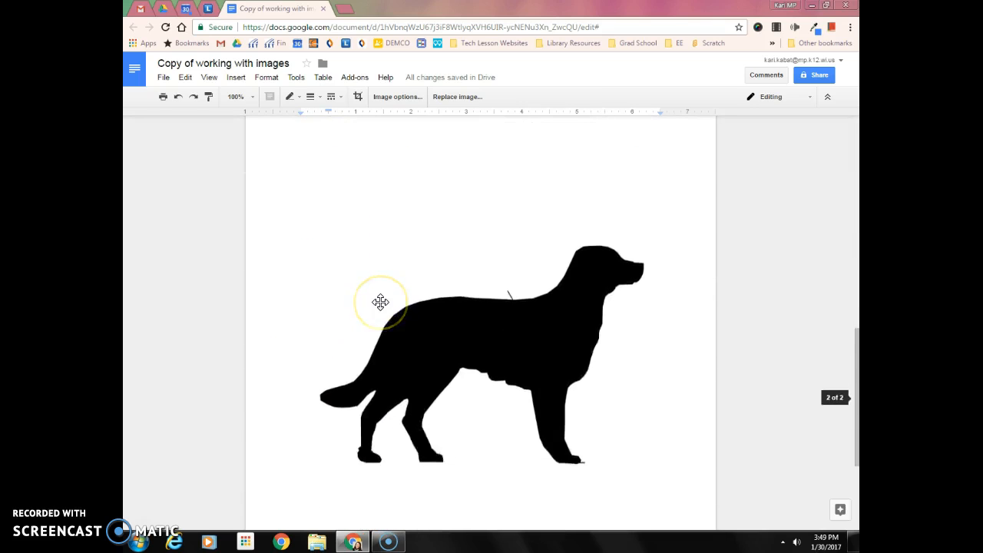
pyautogui.scroll(-3, 380, 302)
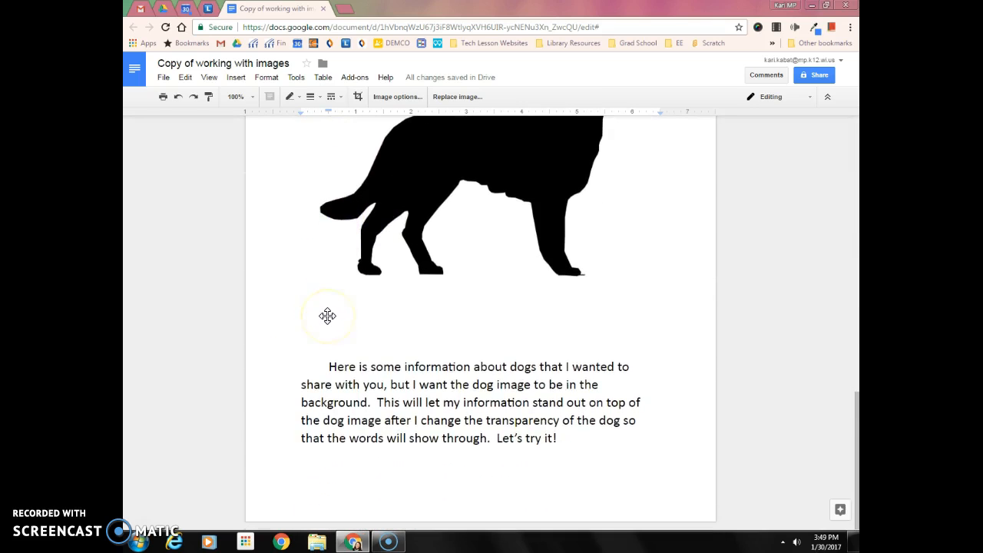
pyautogui.scroll(7, 328, 316)
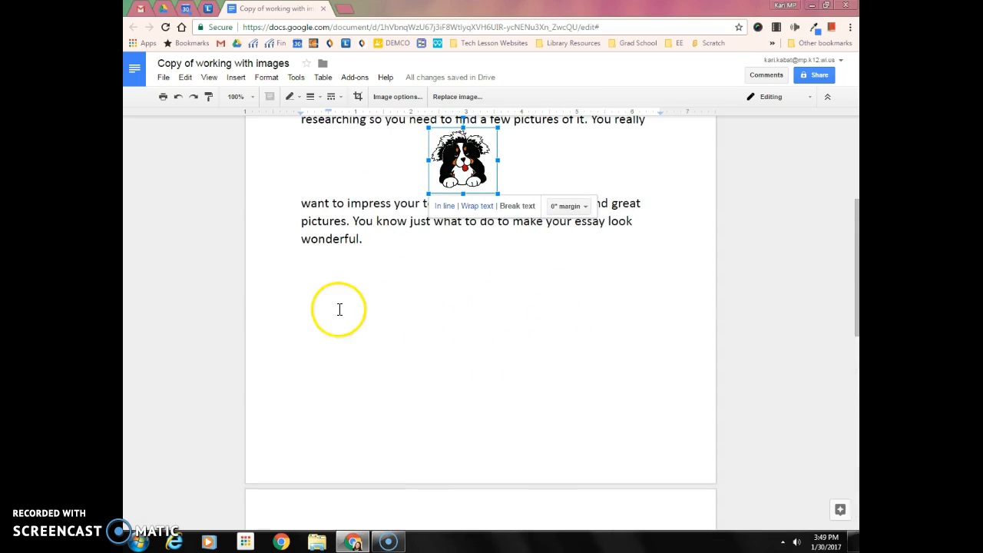
pyautogui.scroll(-6, 394, 314)
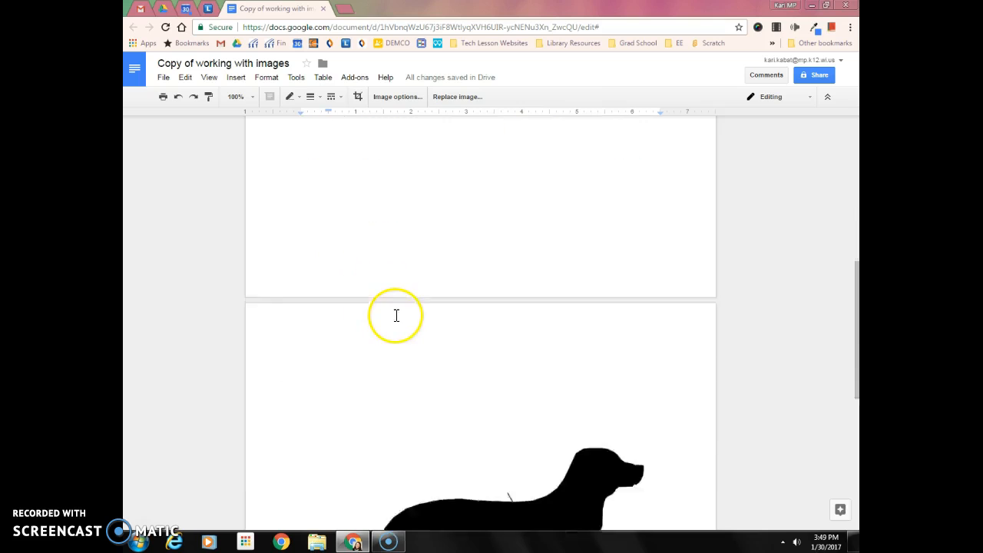
pyautogui.scroll(-1, 395, 314)
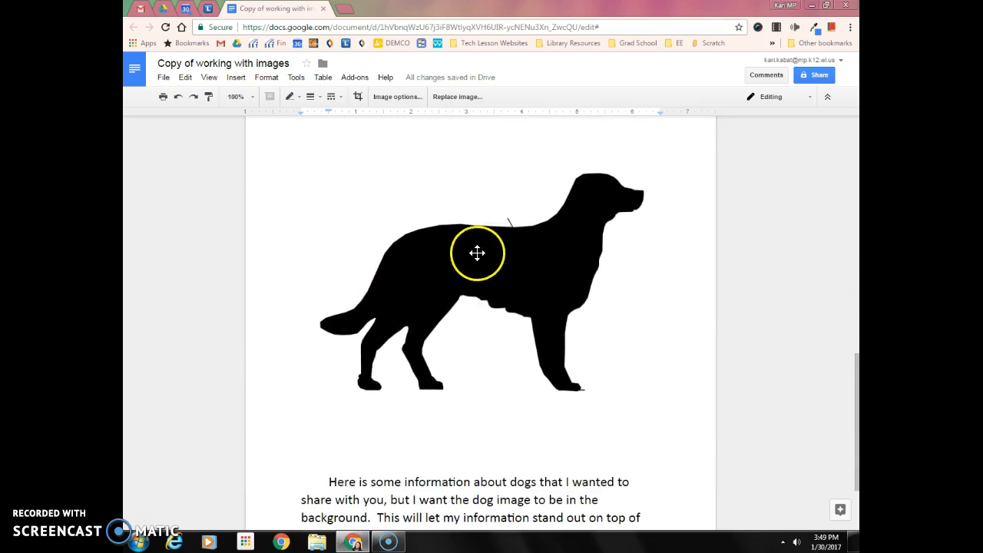
pyautogui.scroll(-2, 488, 250)
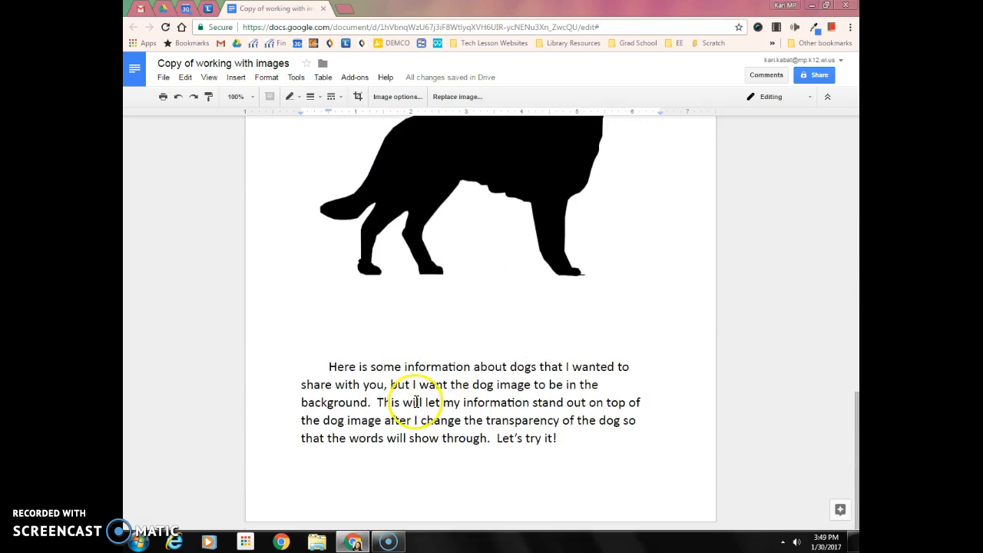
pyautogui.scroll(1, 412, 300)
pyautogui.scroll(8, 412, 301)
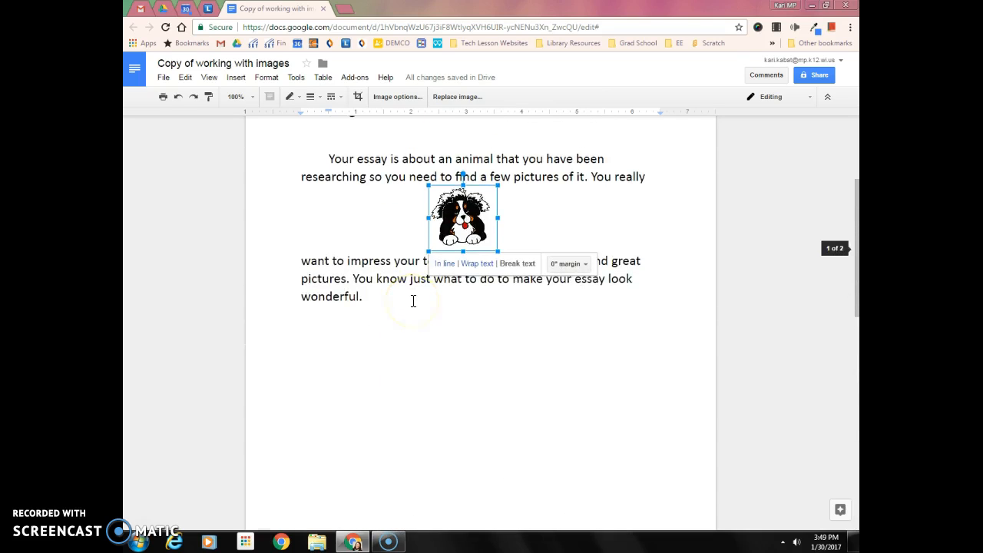
pyautogui.scroll(-1, 412, 300)
pyautogui.click(374, 292)
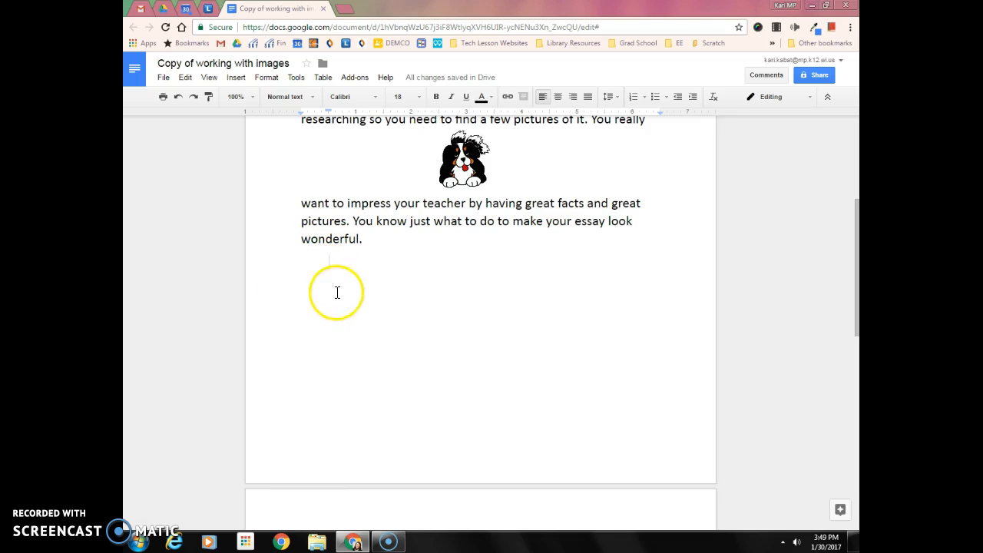
pyautogui.scroll(-4, 346, 296)
pyautogui.scroll(2, 345, 294)
pyautogui.scroll(-3, 345, 295)
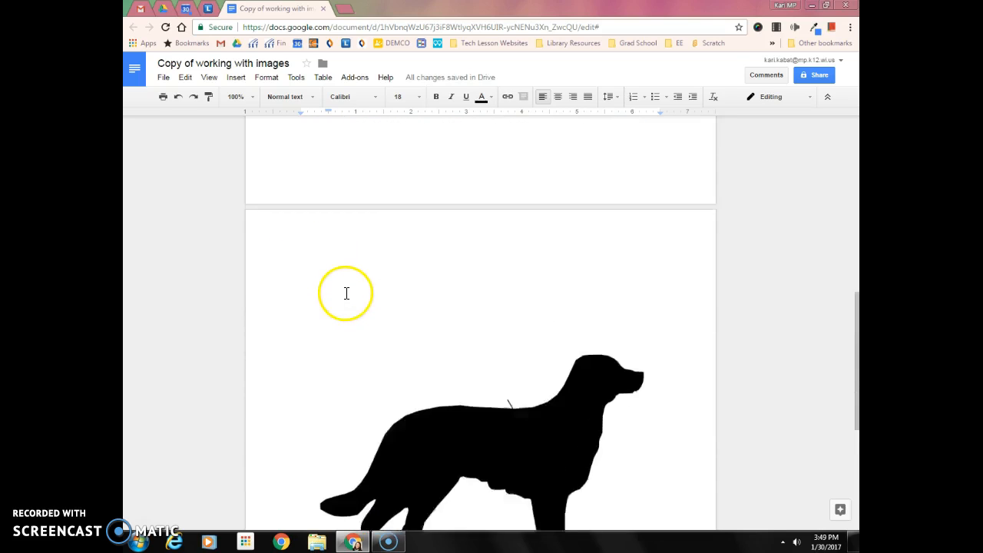
# Copy the black dog silhouette into a new drawing inserted below the second paragraph and centre it on the canvas
pyautogui.click(467, 323)
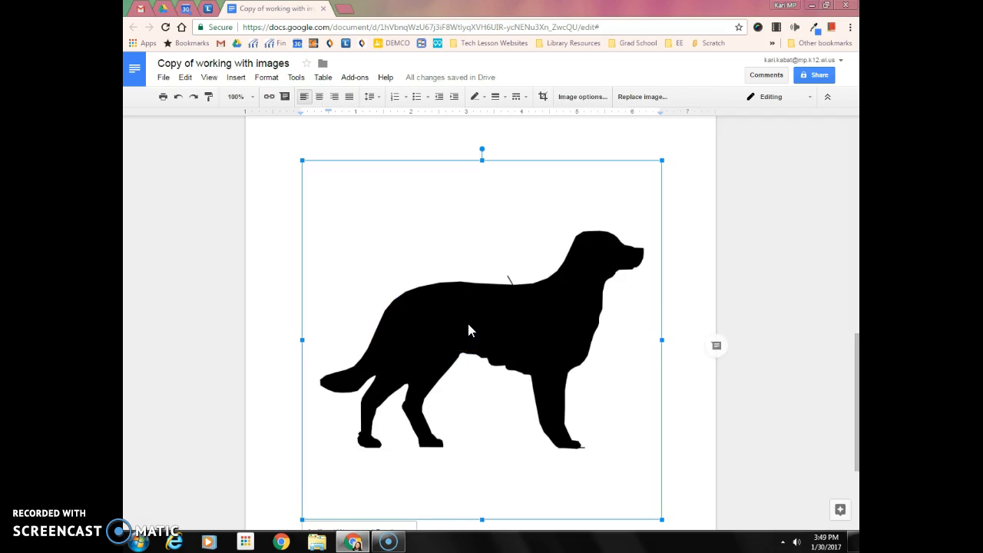
pyautogui.scroll(5, 453, 280)
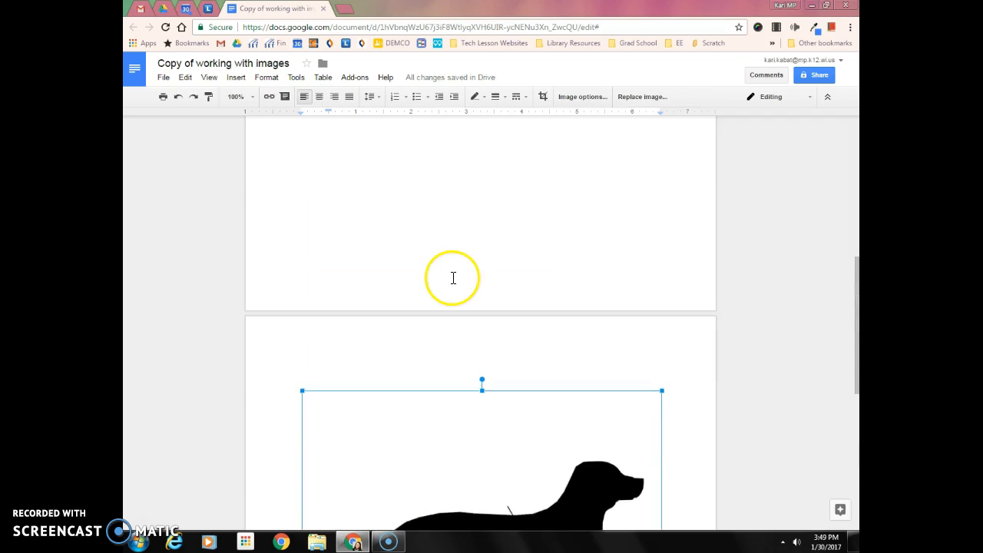
pyautogui.click(349, 279)
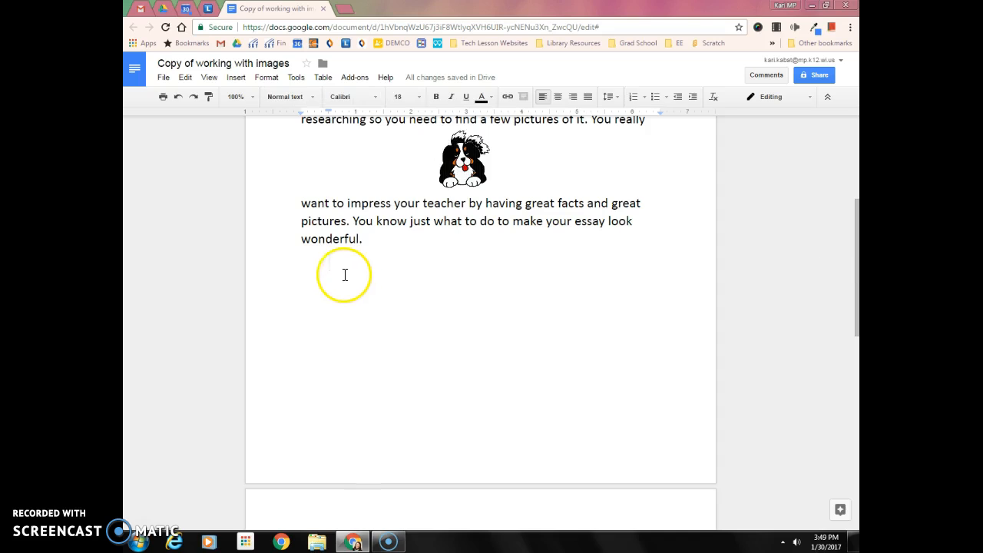
pyautogui.click(237, 78)
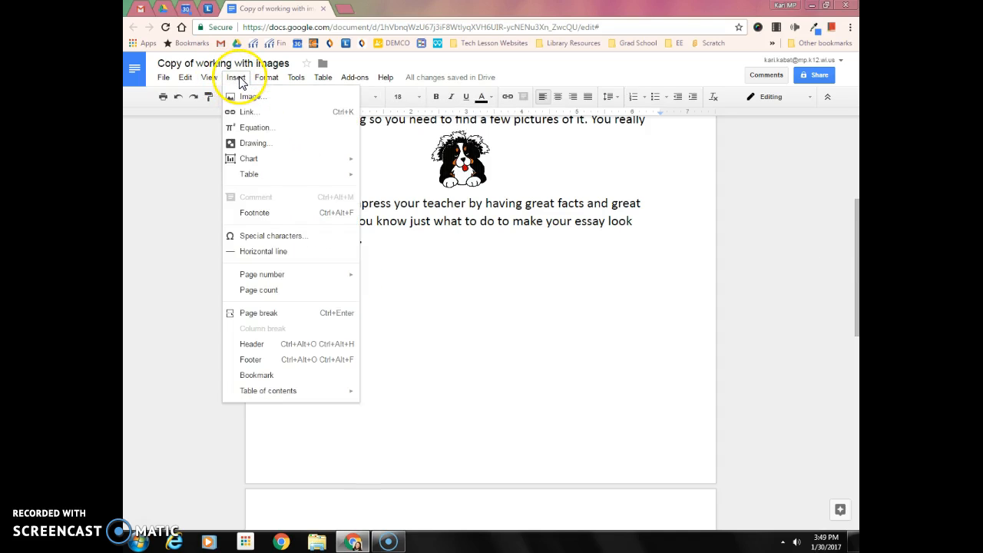
pyautogui.click(254, 144)
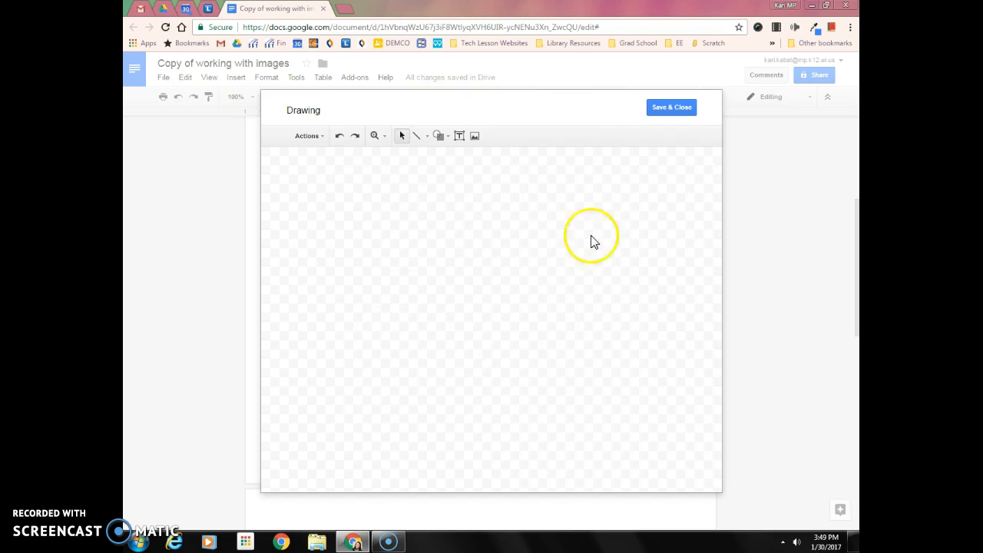
pyautogui.rightClick(424, 233)
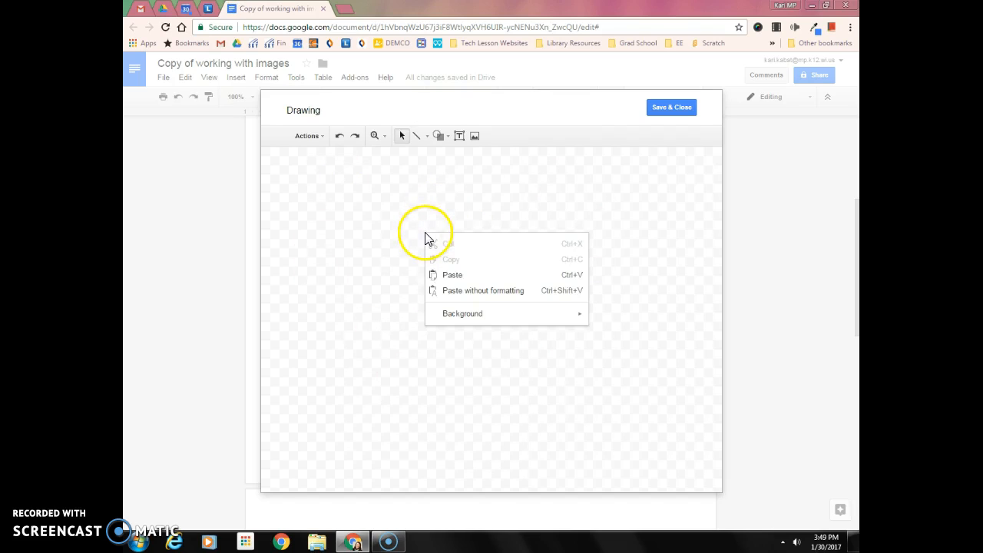
pyautogui.click(456, 276)
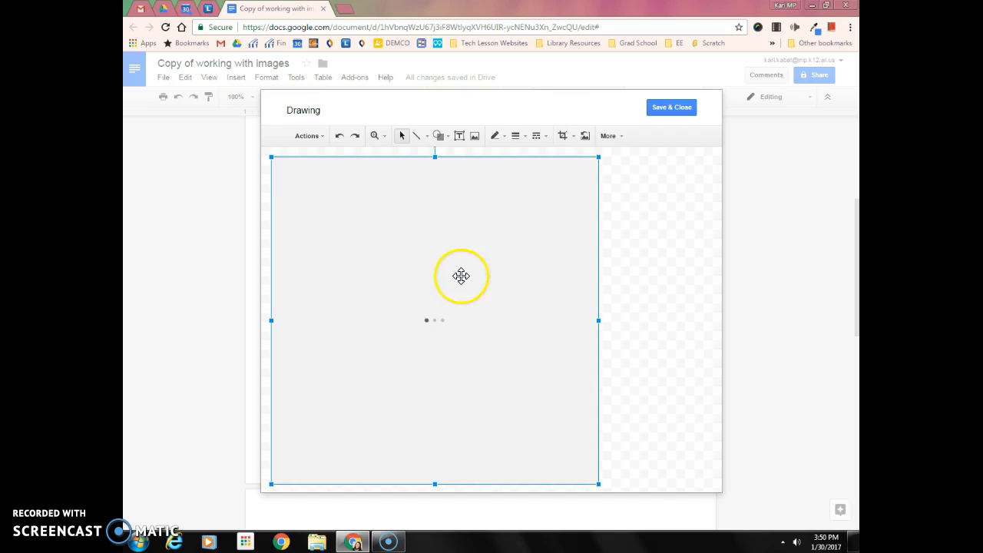
pyautogui.moveTo(423, 276); pyautogui.dragTo(474, 297)
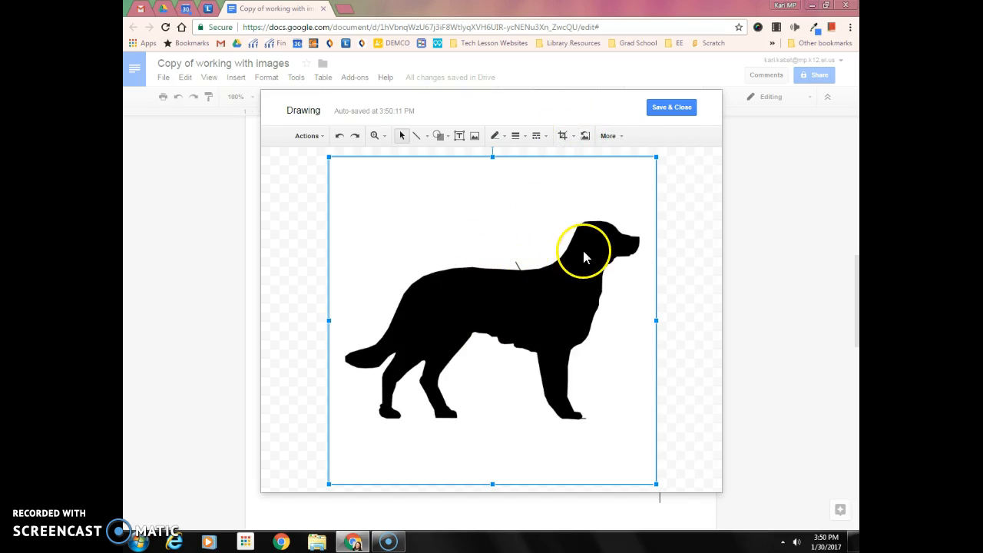
# Raise the dog silhouette's transparency to a little over halfway so it turns light grey, and save the drawing into the document
pyautogui.click(619, 139)
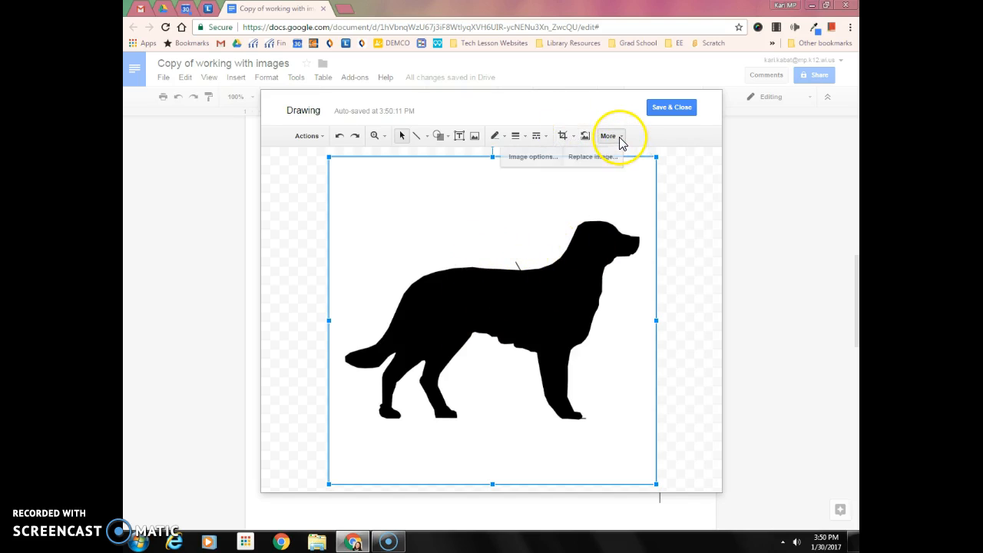
pyautogui.click(527, 157)
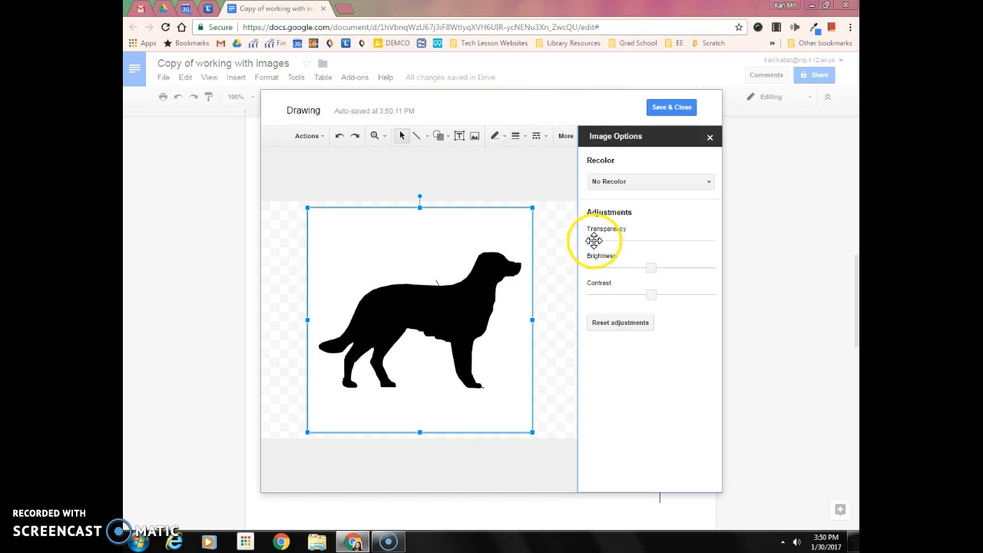
pyautogui.moveTo(592, 241); pyautogui.dragTo(671, 241)
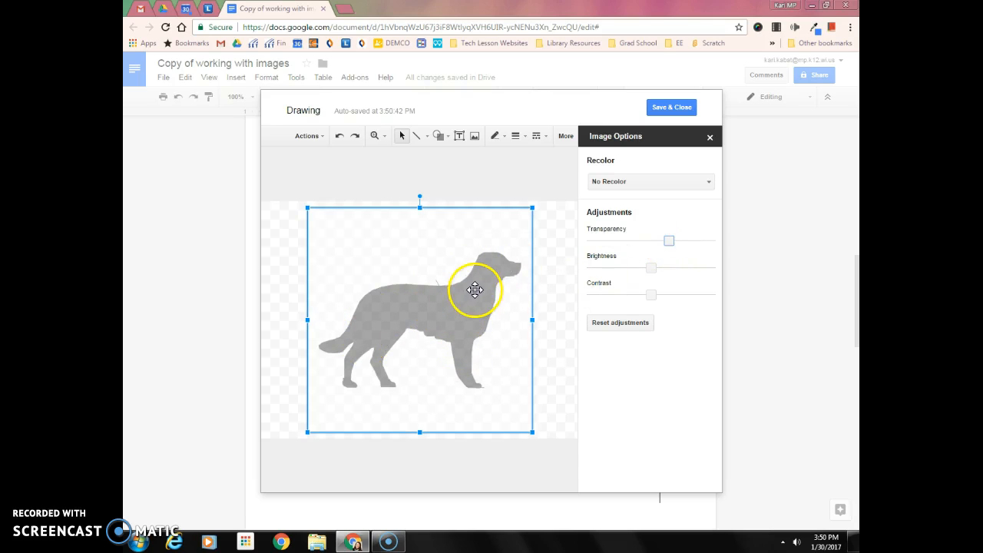
pyautogui.click(709, 138)
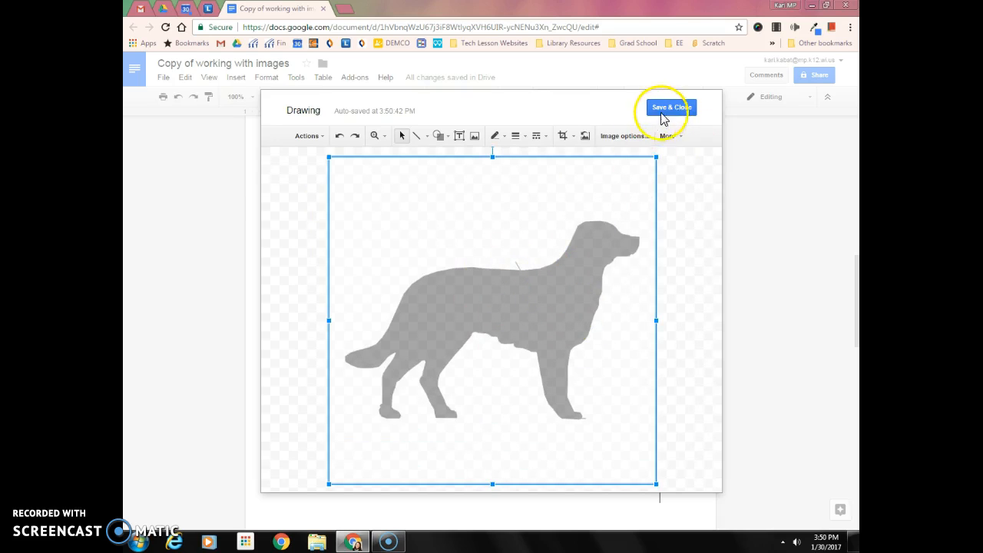
pyautogui.click(666, 109)
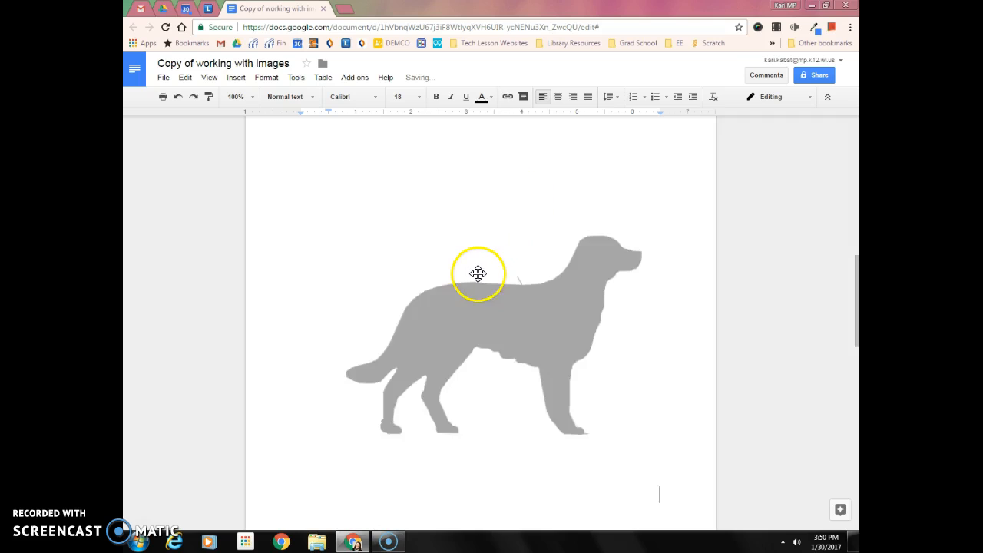
# Copy the whole paragraph from "Here is some information about dogs" to "Let's try it!" below the black dog silhouette
pyautogui.scroll(3, 478, 274)
pyautogui.scroll(-12, 477, 274)
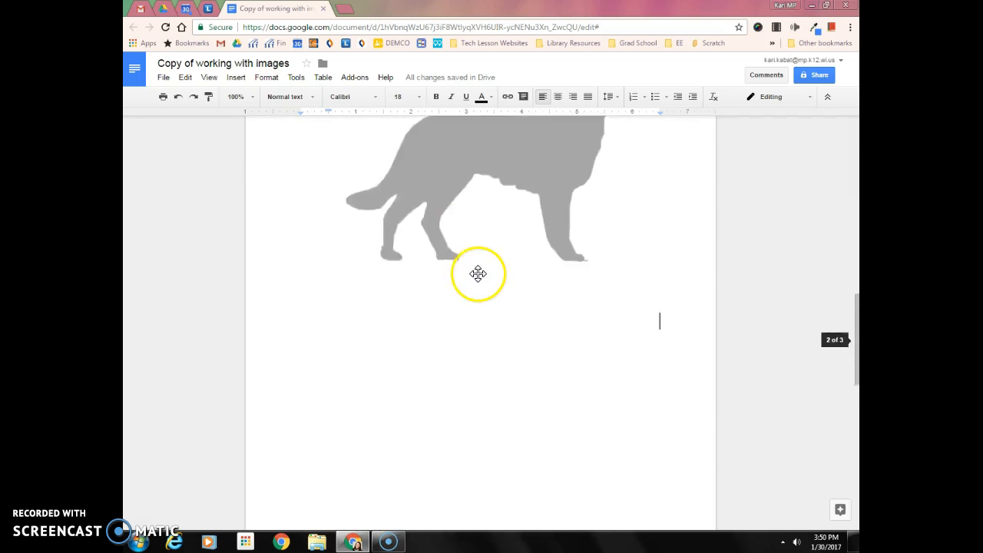
pyautogui.scroll(-5, 478, 334)
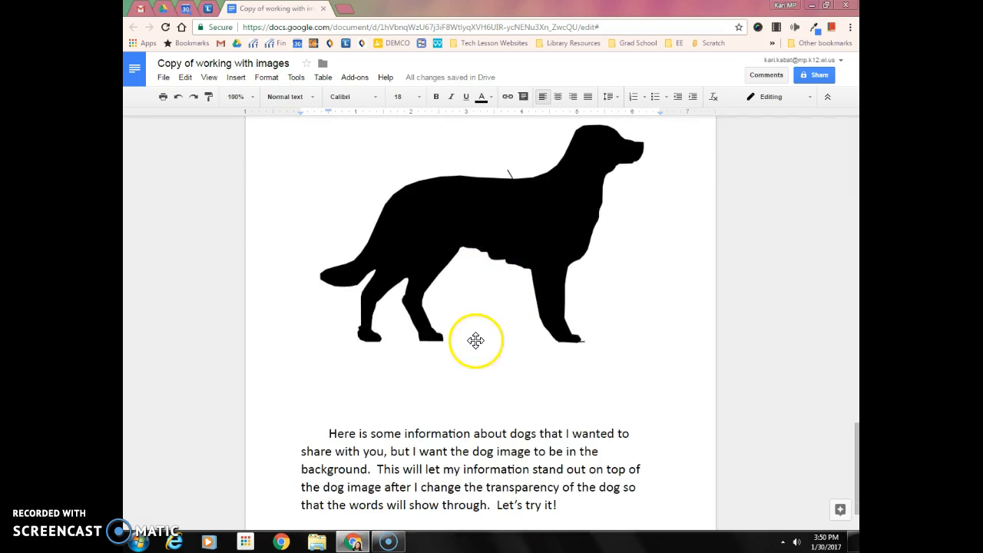
pyautogui.scroll(-1, 476, 338)
pyautogui.moveTo(329, 365); pyautogui.dragTo(570, 439)
pyautogui.hotkey('ctrl', 'c')
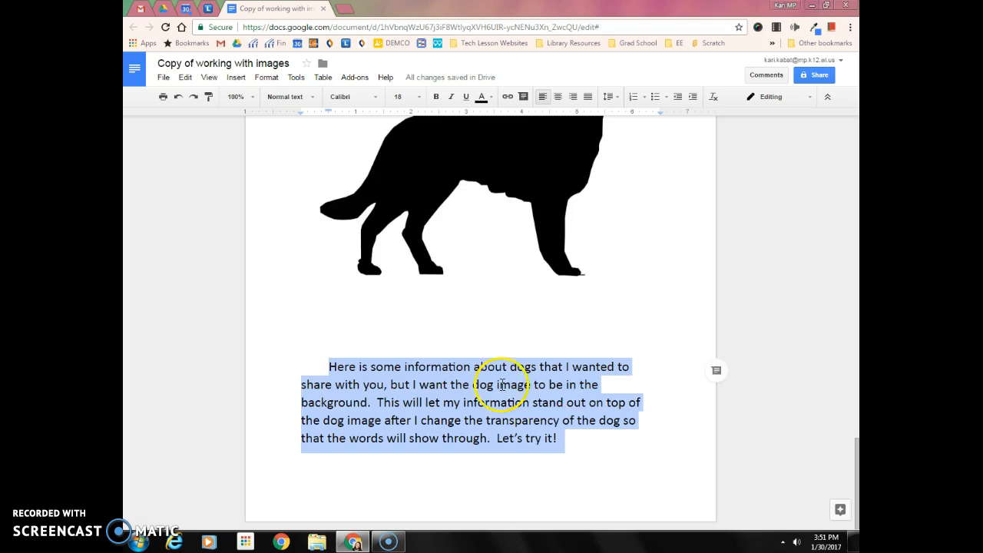
# Paste the copied paragraph into the grey dog drawing, stretch its text box across nearly the full canvas width, and save the drawing
pyautogui.scroll(15, 500, 384)
pyautogui.scroll(-3, 500, 384)
pyautogui.scroll(2, 483, 445)
pyautogui.scroll(-1, 495, 396)
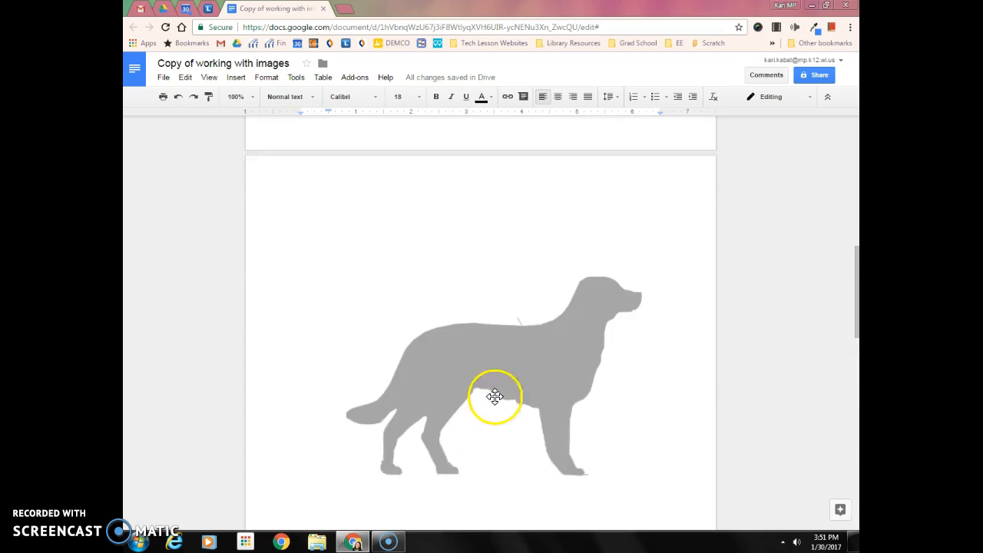
pyautogui.doubleClick(495, 396)
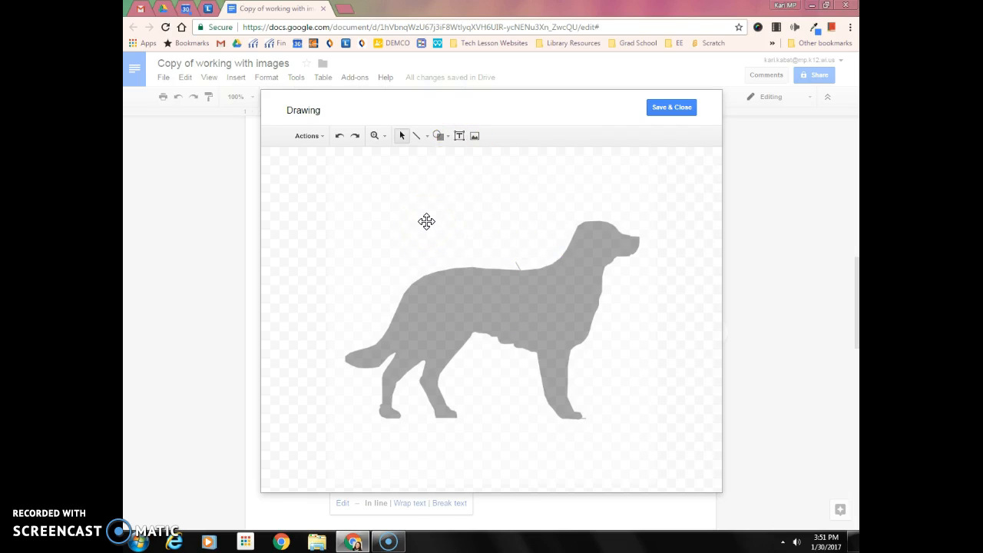
pyautogui.hotkey('ctrl', 'v')
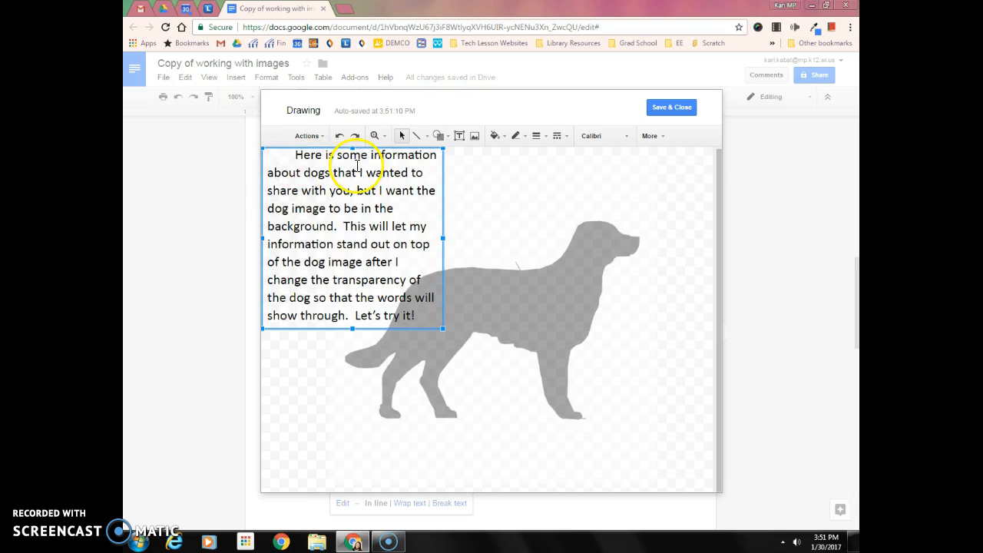
pyautogui.moveTo(443, 326); pyautogui.dragTo(710, 397)
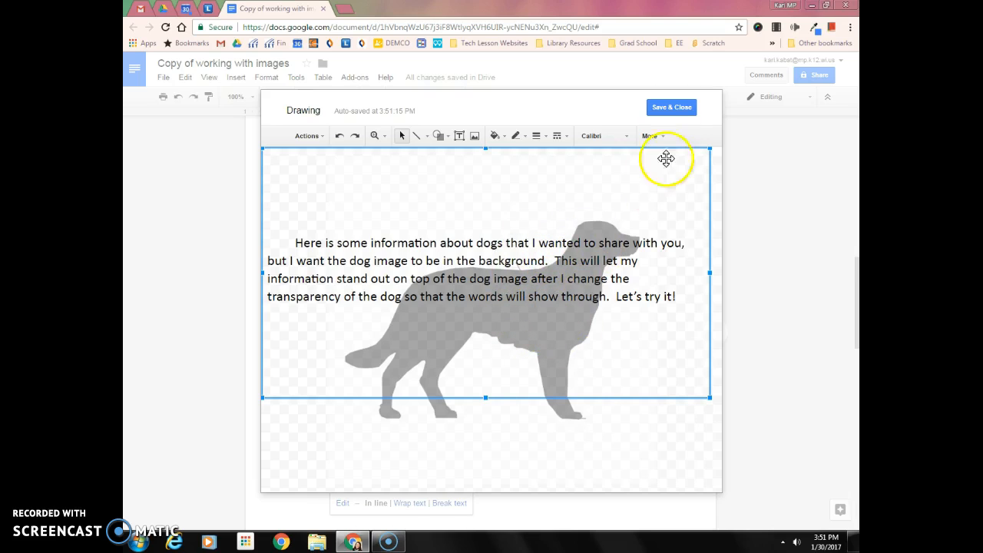
pyautogui.click(667, 111)
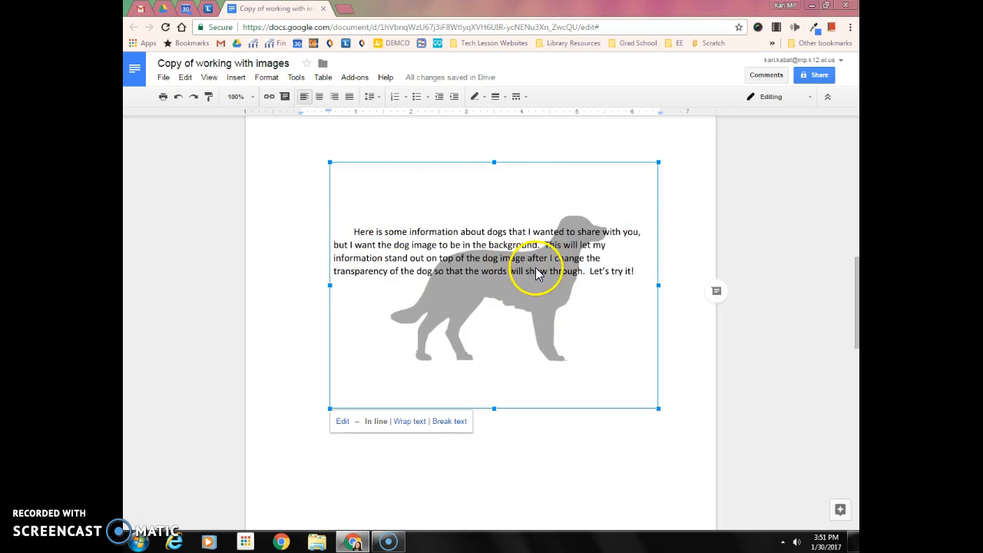
# Switch the orange dog image to In line and back to Wrap text so it sits beside the title and first paragraph
pyautogui.scroll(-3, 487, 334)
pyautogui.scroll(-3, 487, 331)
pyautogui.scroll(6, 486, 332)
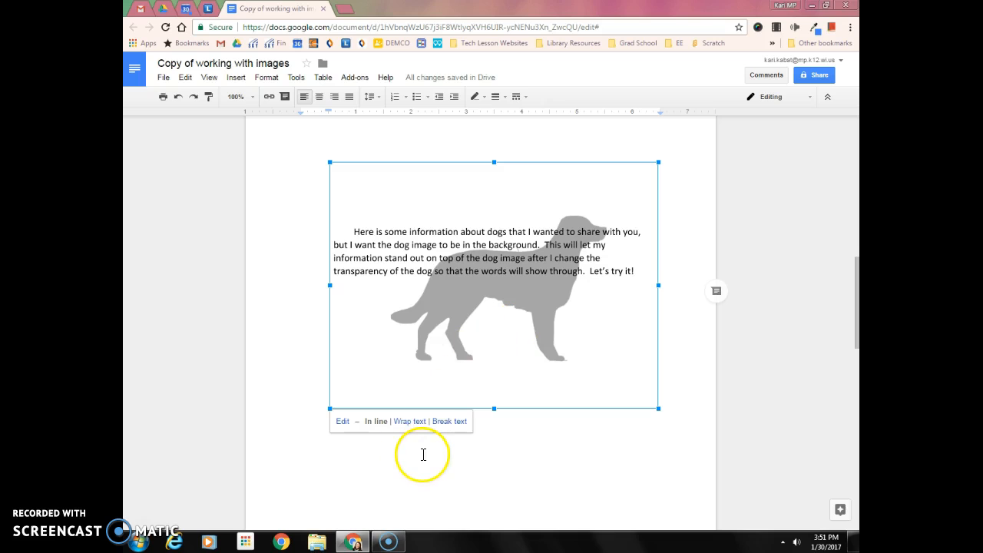
pyautogui.scroll(8, 490, 408)
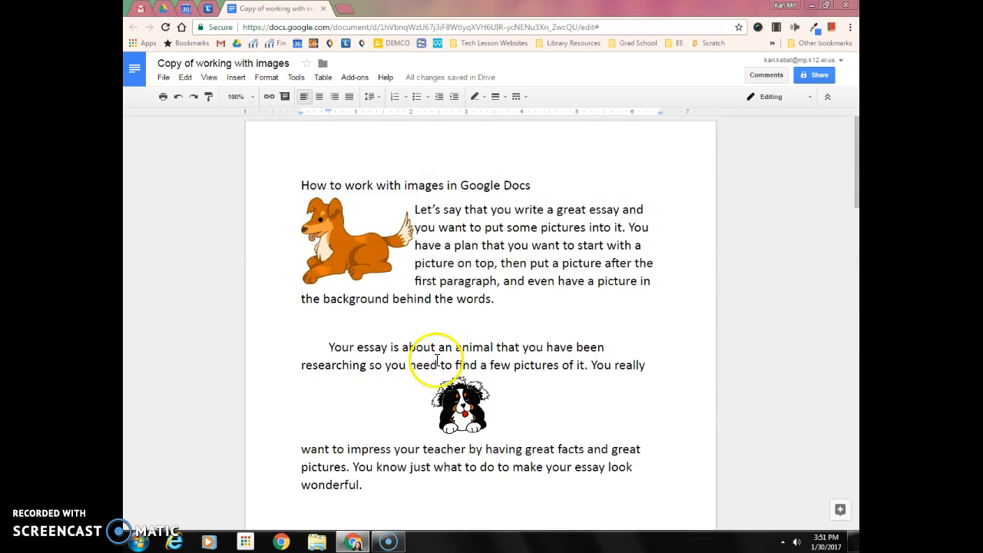
pyautogui.click(353, 248)
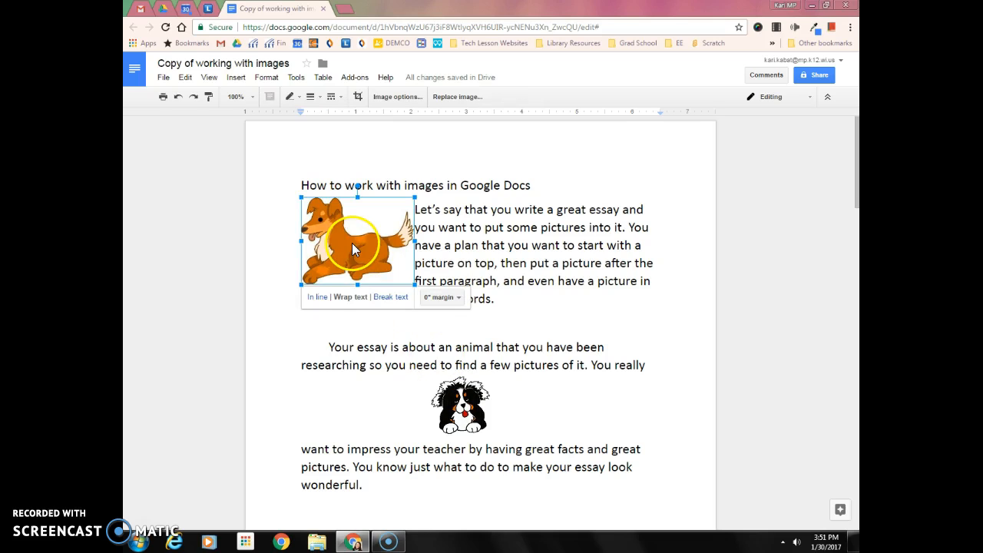
pyautogui.click(316, 297)
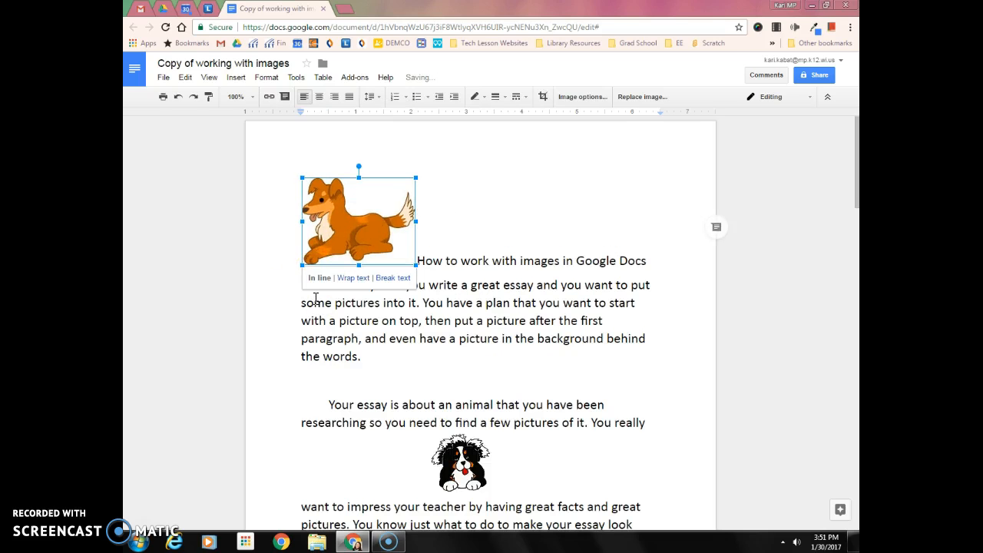
pyautogui.click(351, 277)
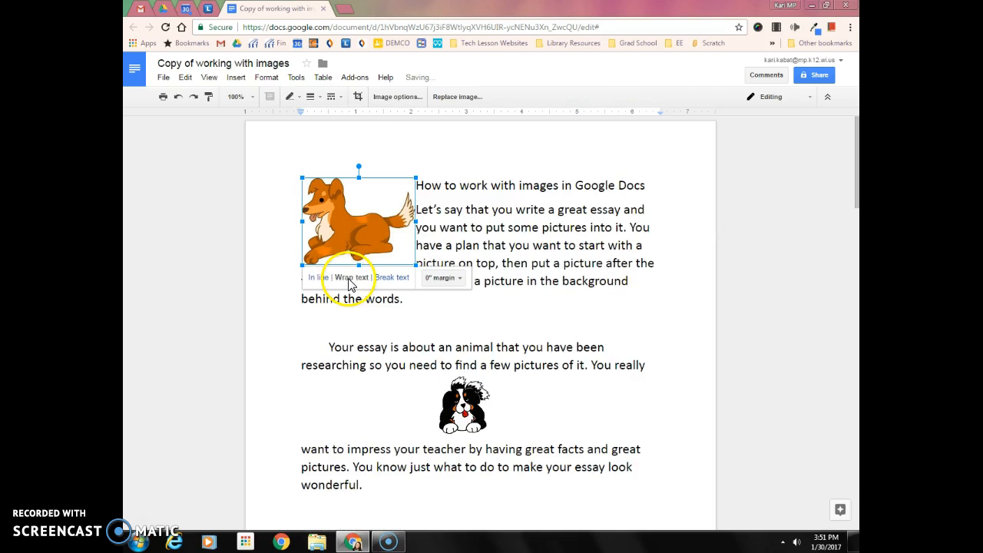
pyautogui.click(419, 185)
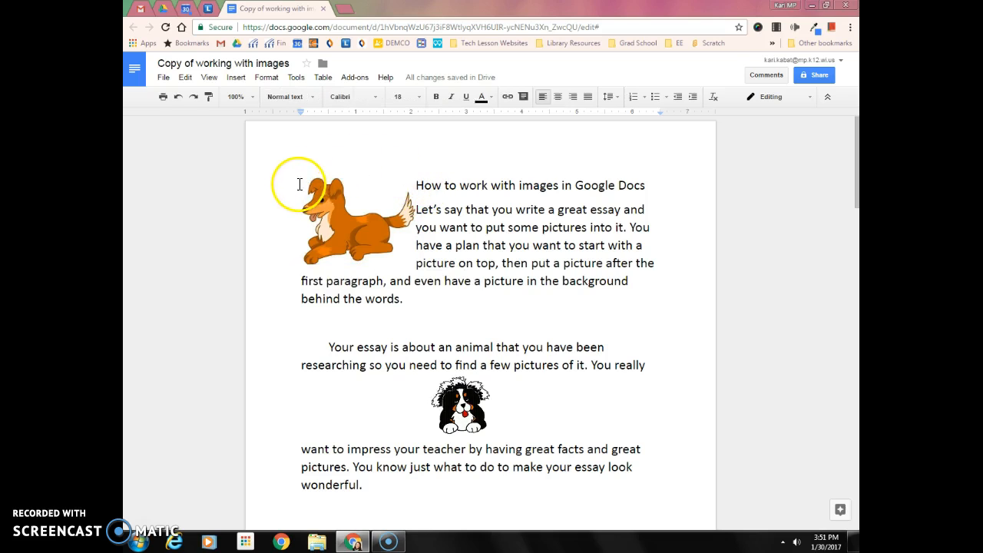